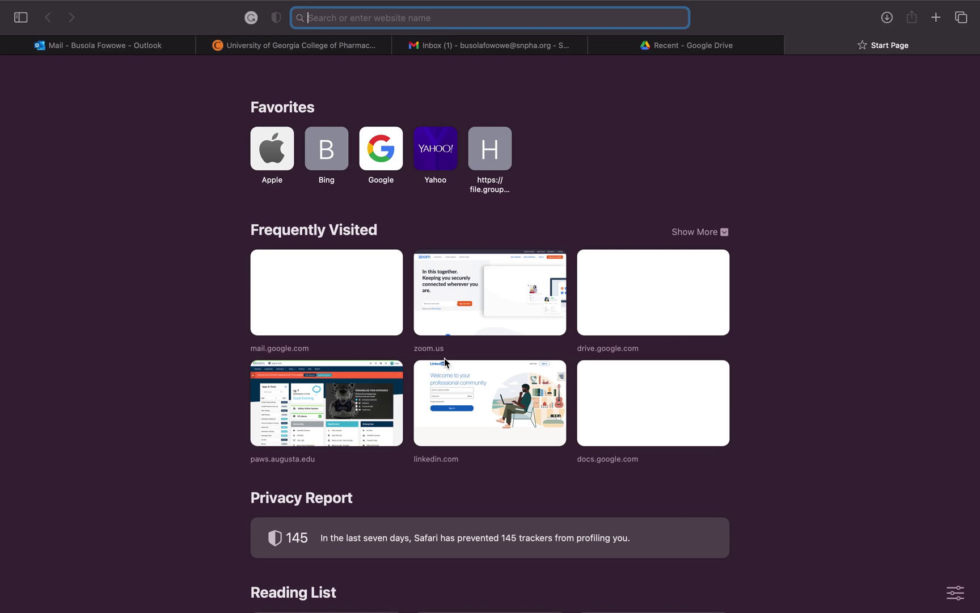
- Load cic.snpha.org from Safari's address bar completion and go to report searching
text(cic)
key(Return)
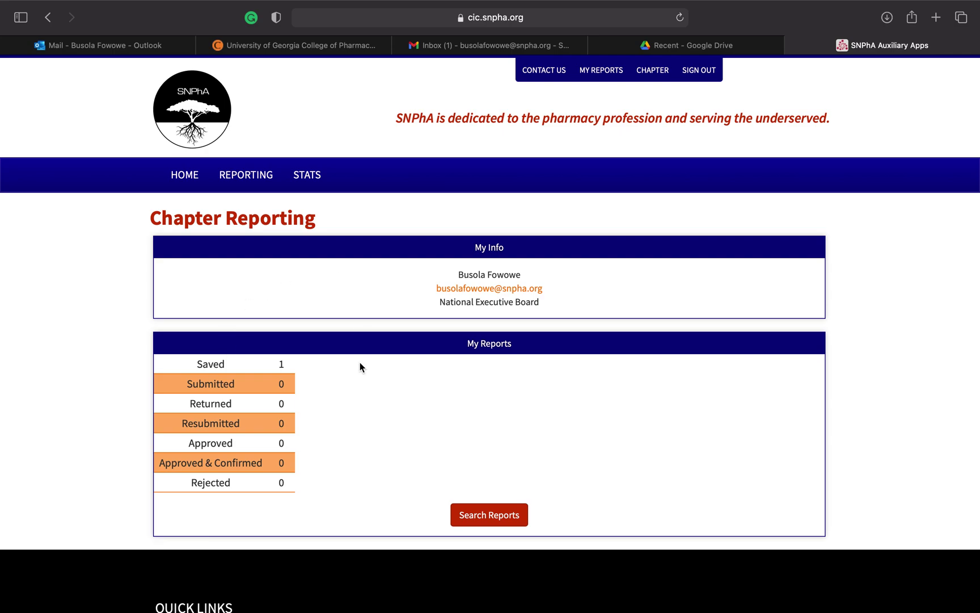
click(481, 525)
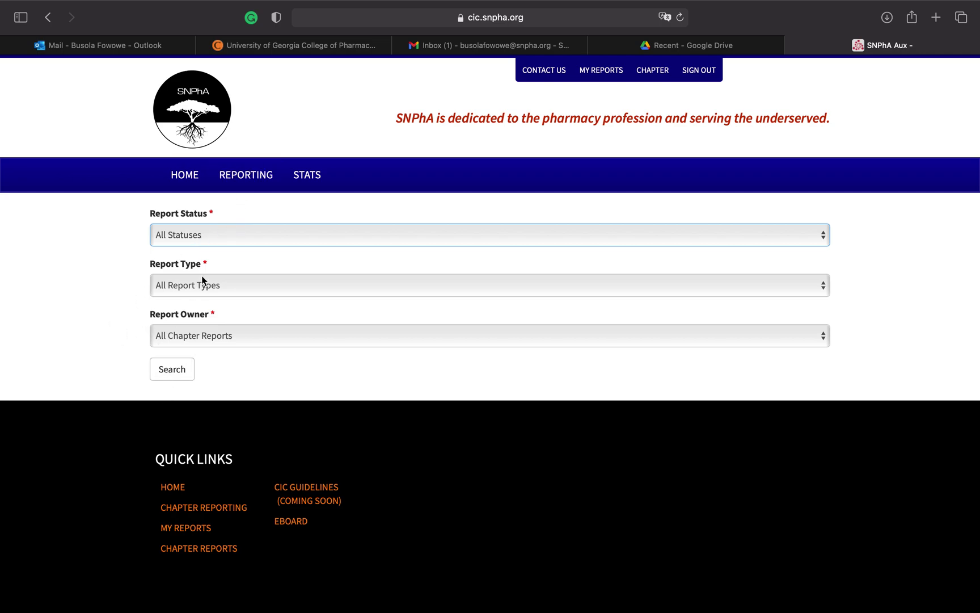
- Bring up the Search Reports form and expand the Report Status options
click(212, 235)
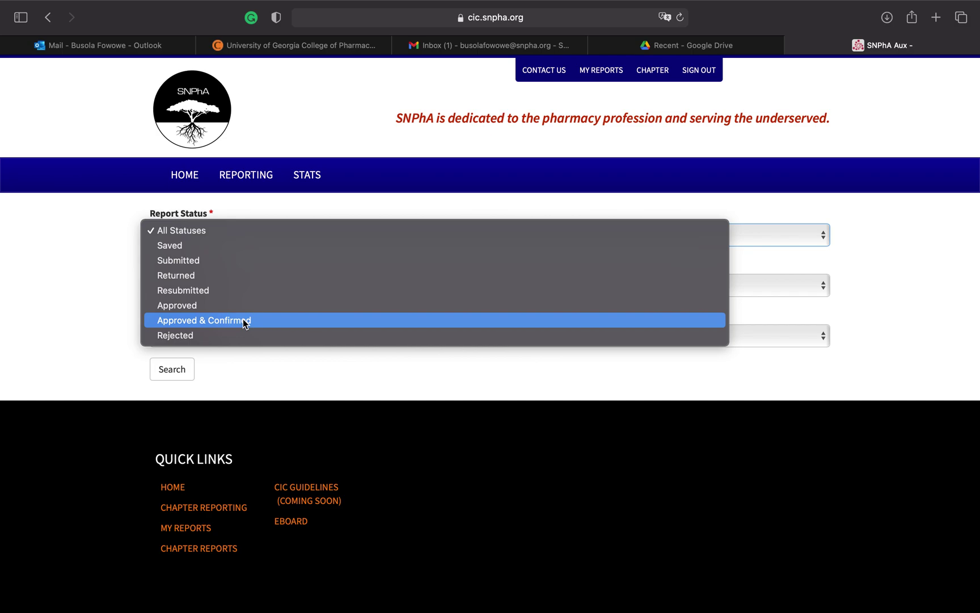
- Keep Report Status at All Statuses and expand the Report Type list
click(245, 380)
click(237, 290)
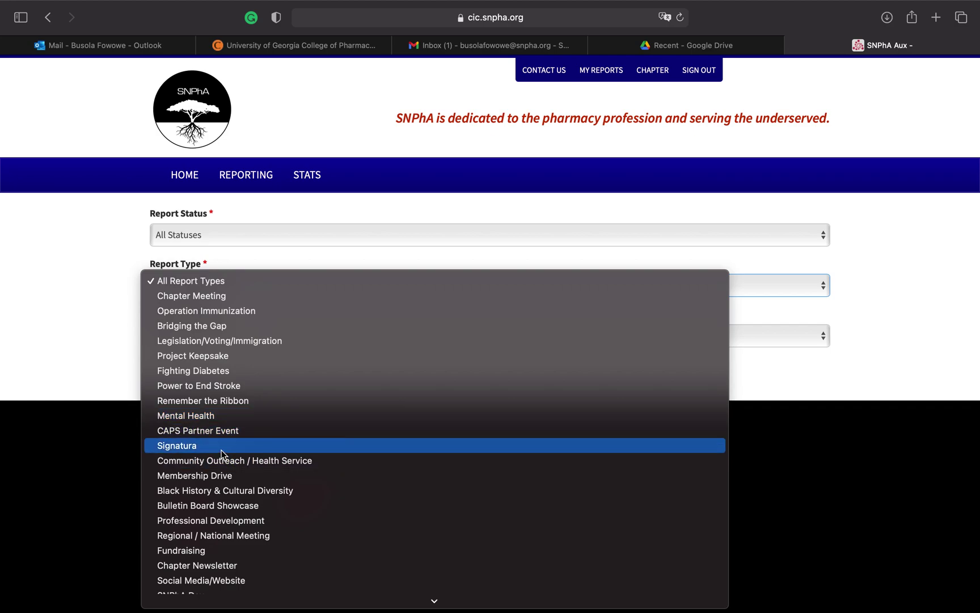
scroll(221, 452, down, 2)
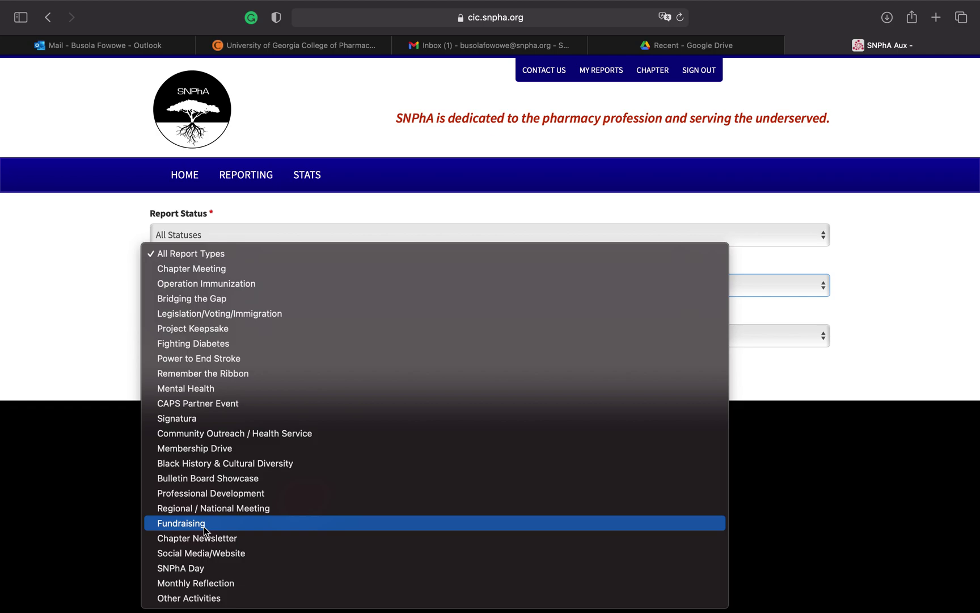
- Search Other Activities reports with owner left at All Chapter Reports
click(206, 599)
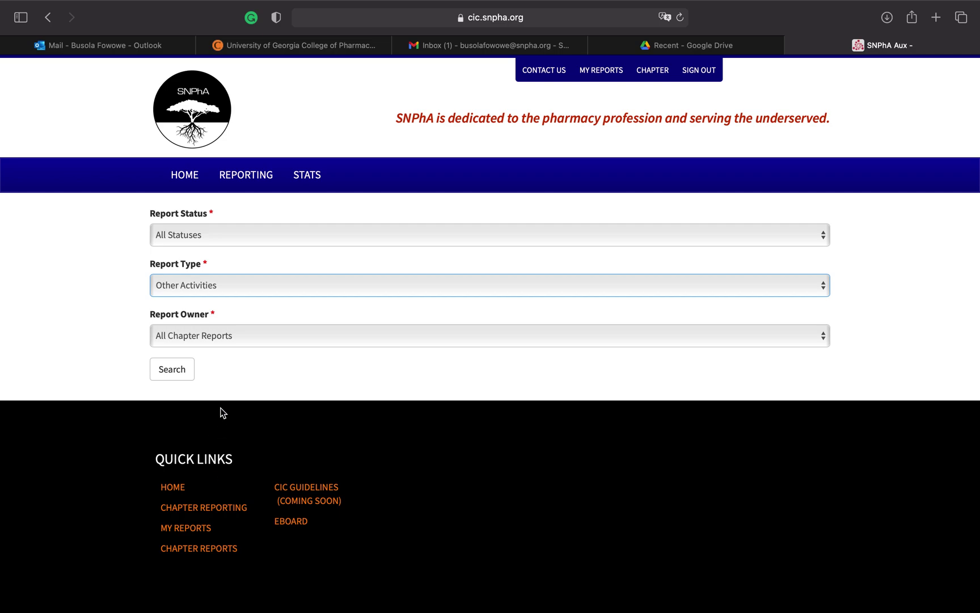
click(233, 336)
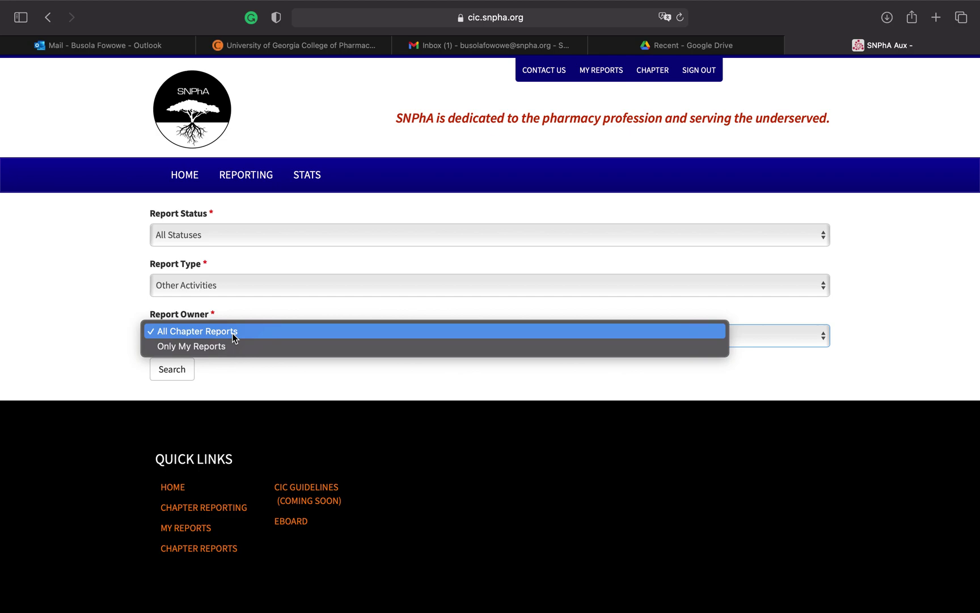
click(221, 379)
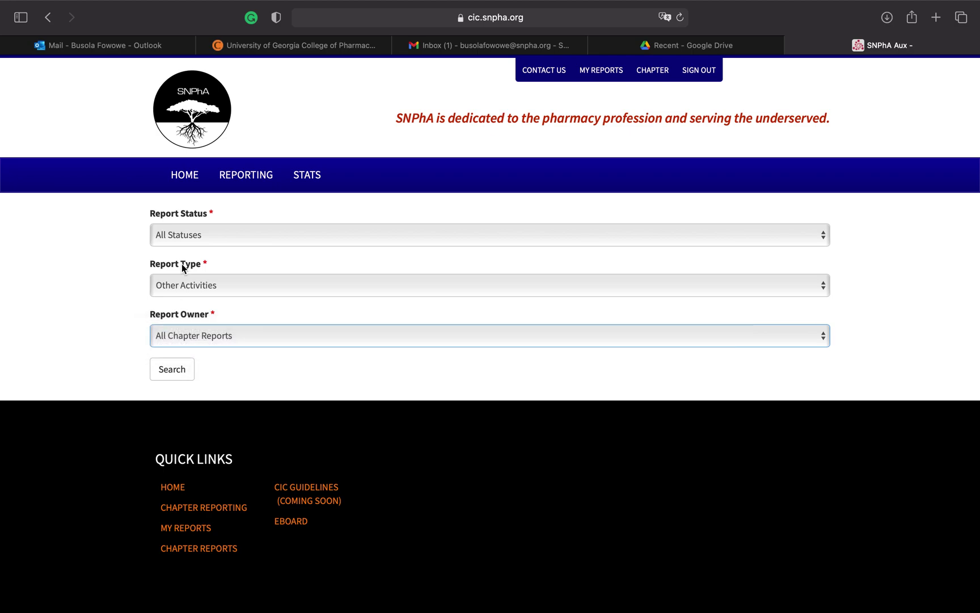
click(170, 379)
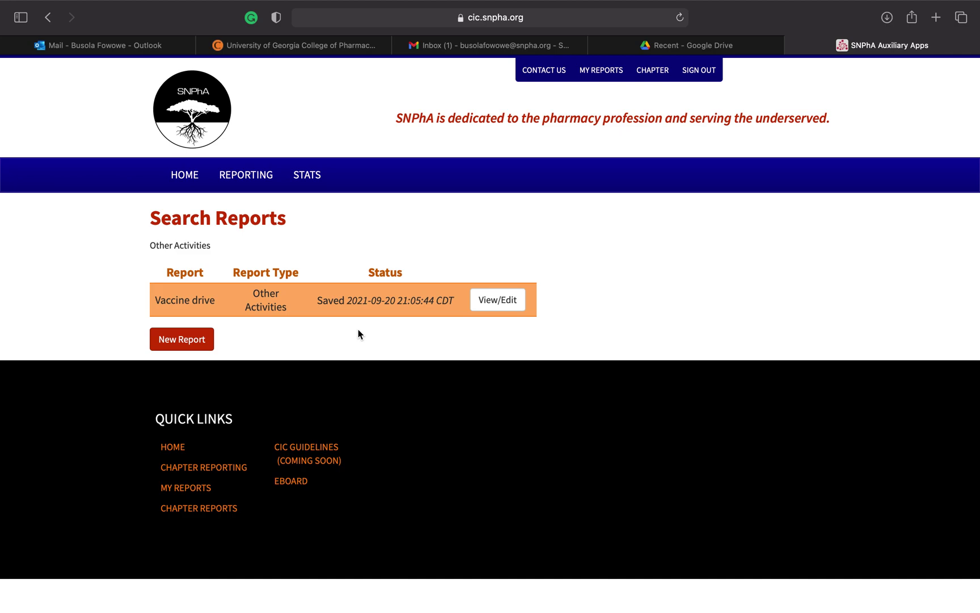
- Start a New Chapter Report from the Vaccine drive results page
click(188, 340)
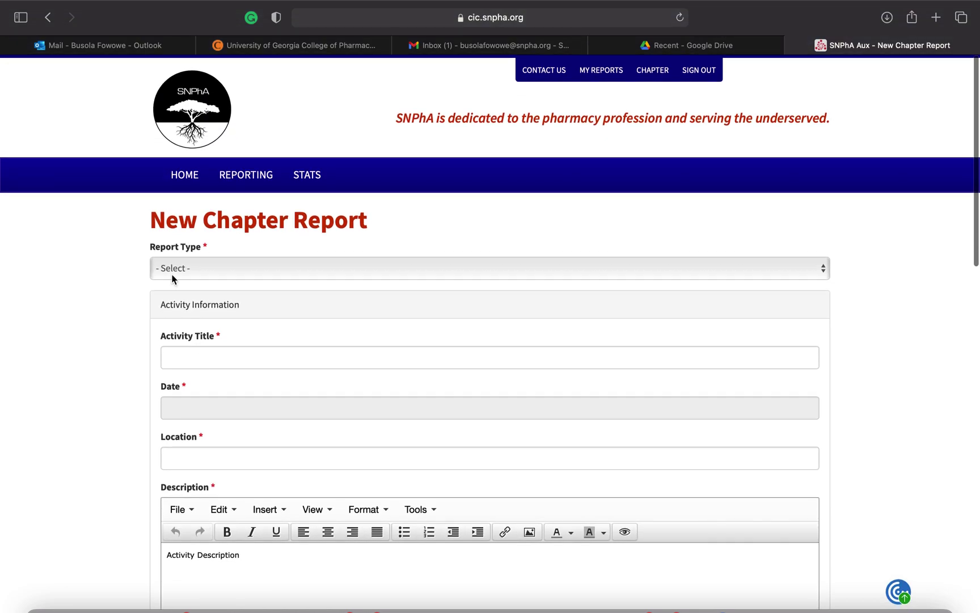
click(173, 273)
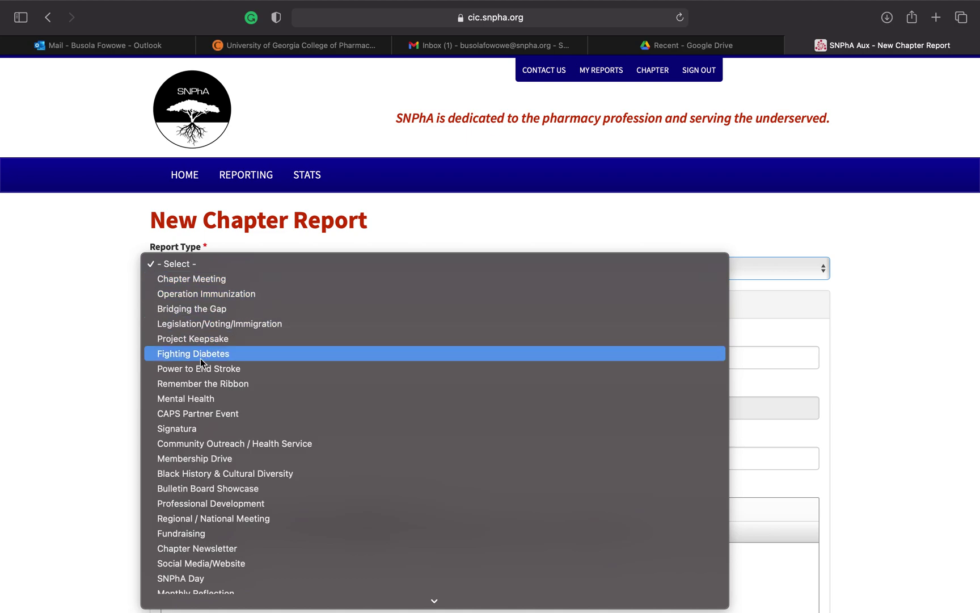
- Set the report type to Operation Immunization and enter the title 'Vaccine drive'
click(191, 295)
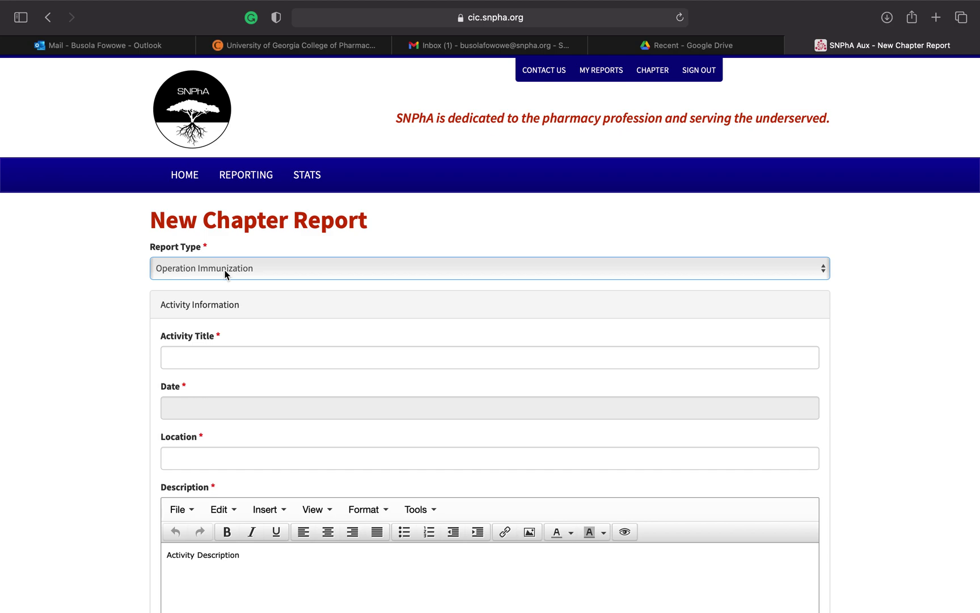
click(209, 359)
text(V)
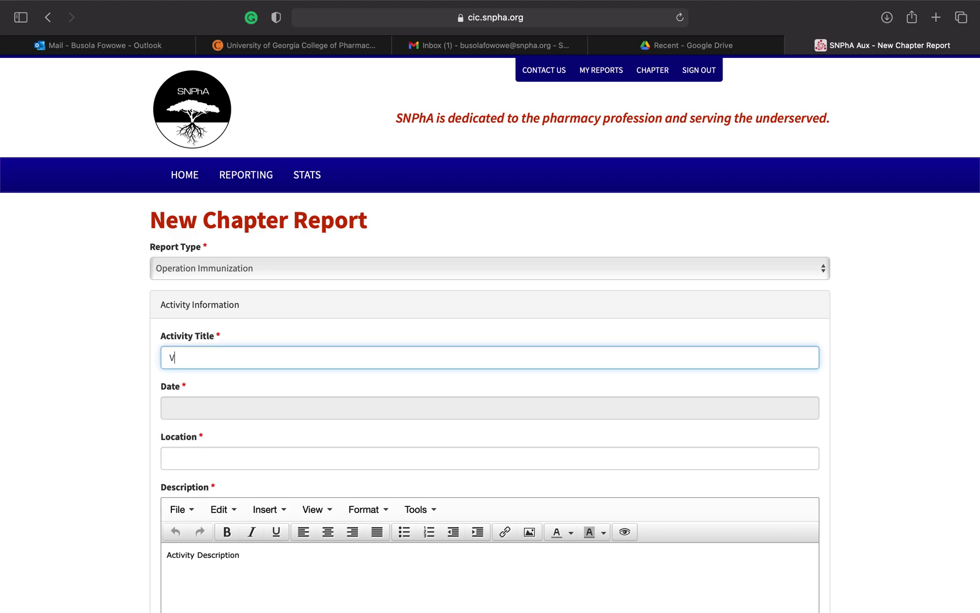
text(accine drive)
- Set the activity date to 2021-09-13 and the location to University of Georgia
click(198, 413)
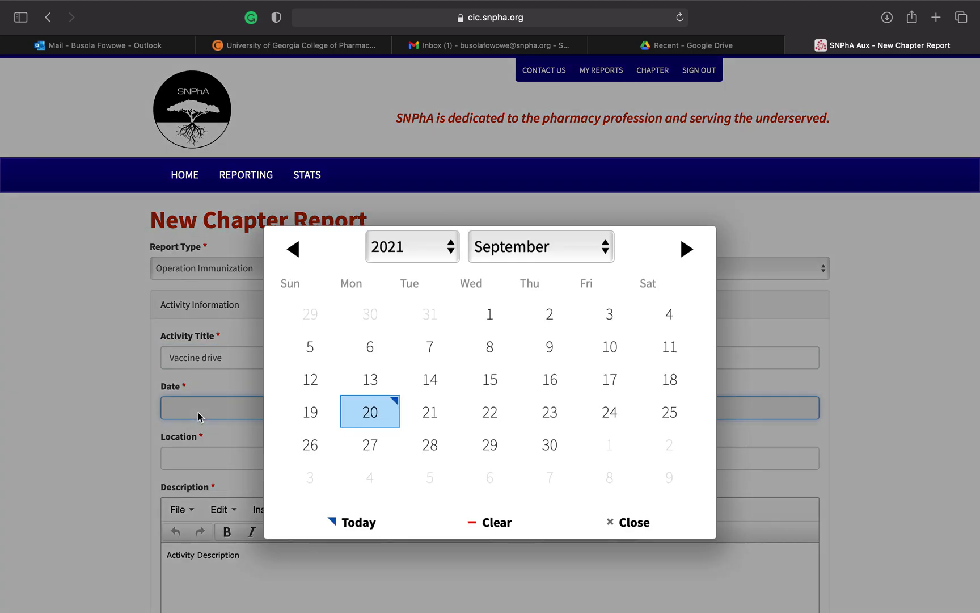
click(368, 387)
scroll(367, 389, down, 4)
click(335, 351)
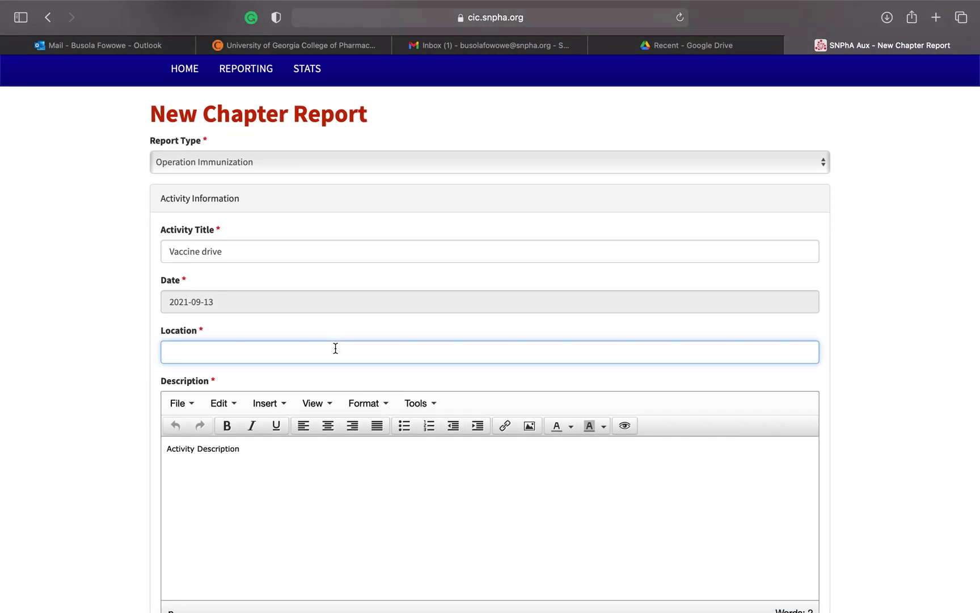
text(University of Georgia)
click(246, 461)
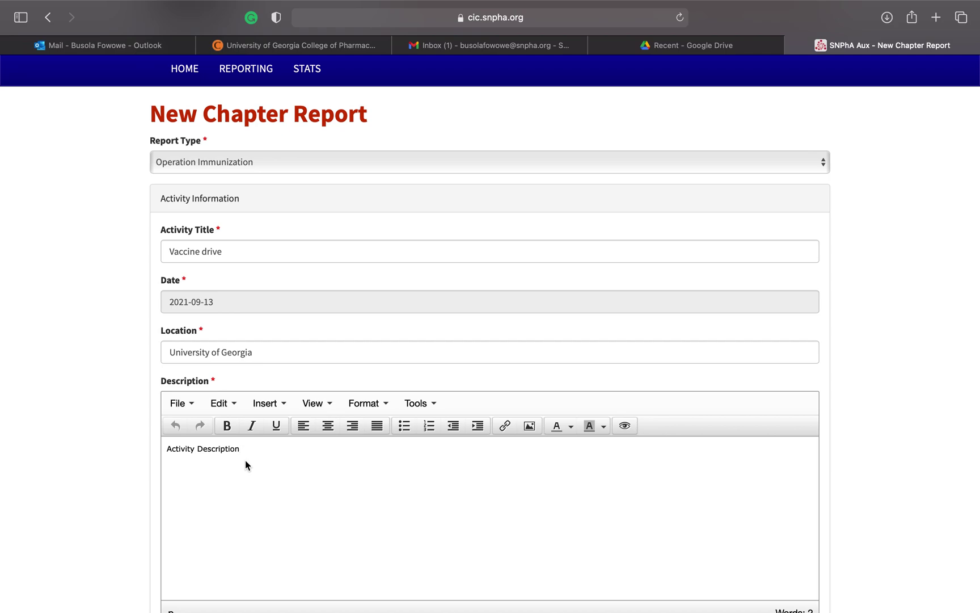
- List the materials used as trifold, flyers, vaccine, computers
scroll(90, 494, down, 5)
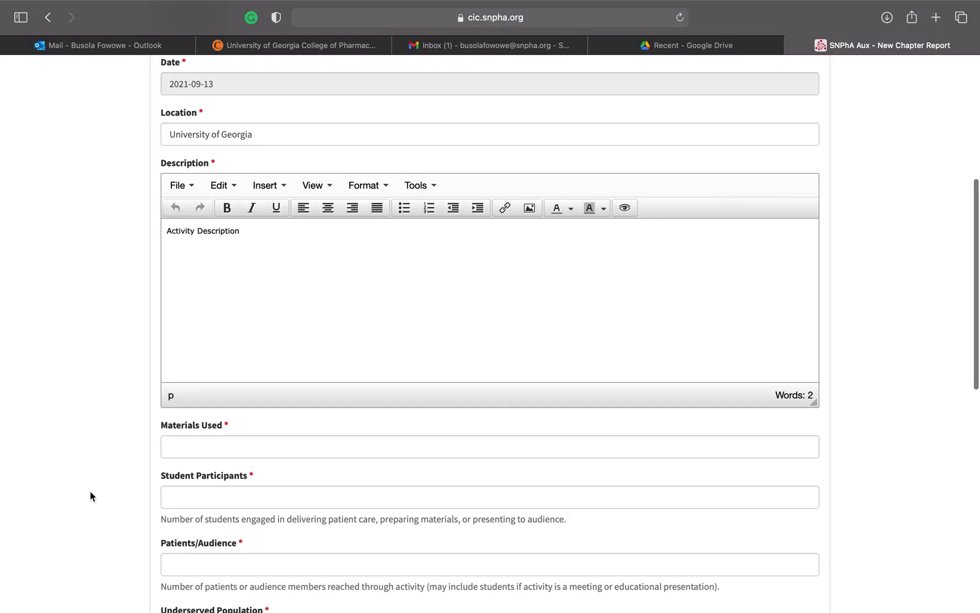
click(254, 448)
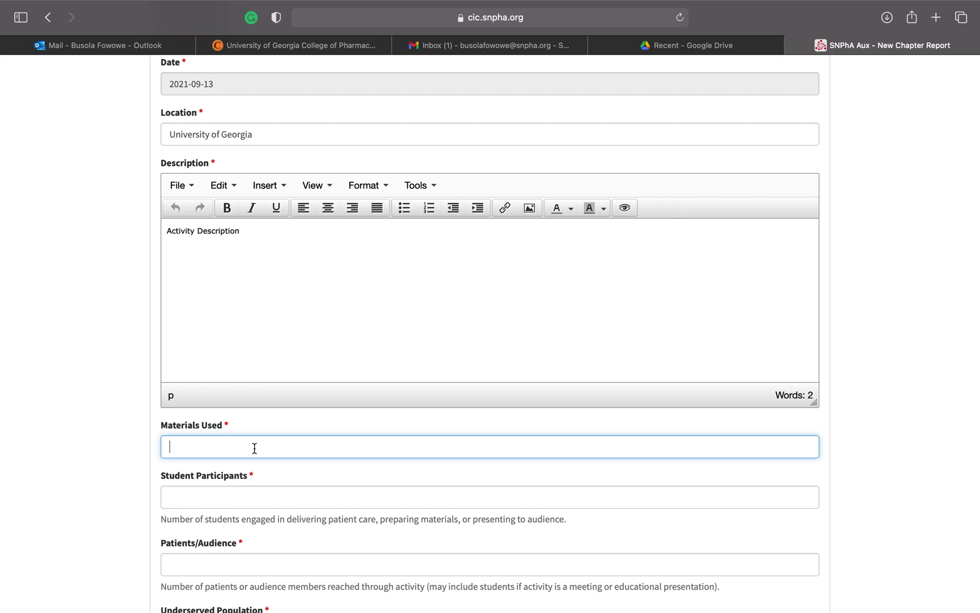
text(trifold, )
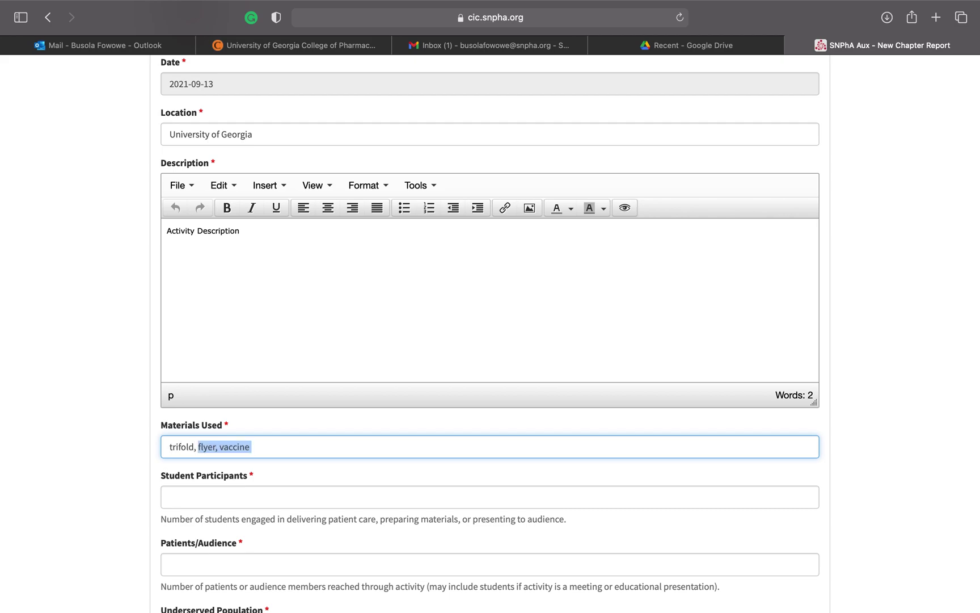
text(flye)
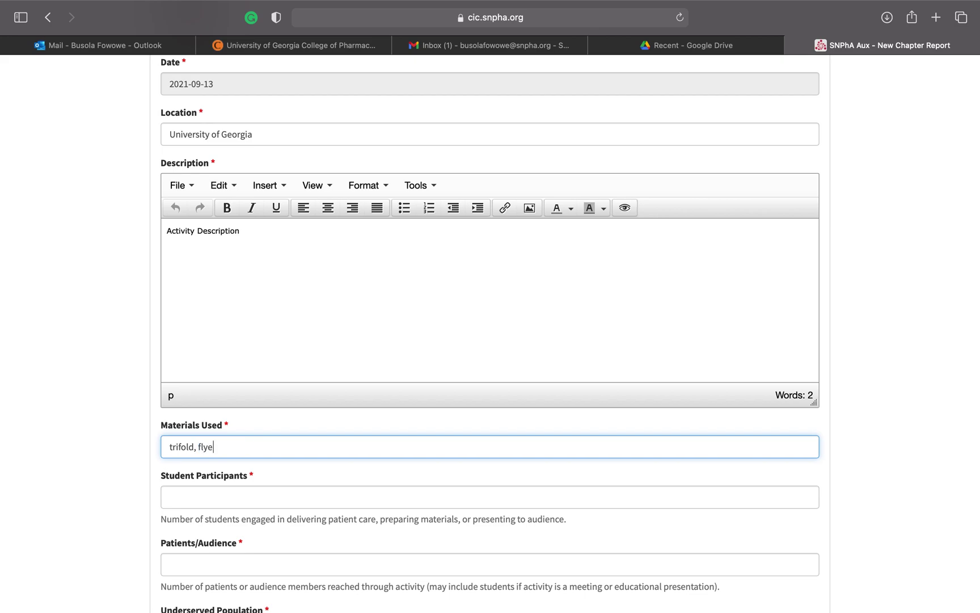
text(rs, vaccine,)
scroll(490, 333, down, 3)
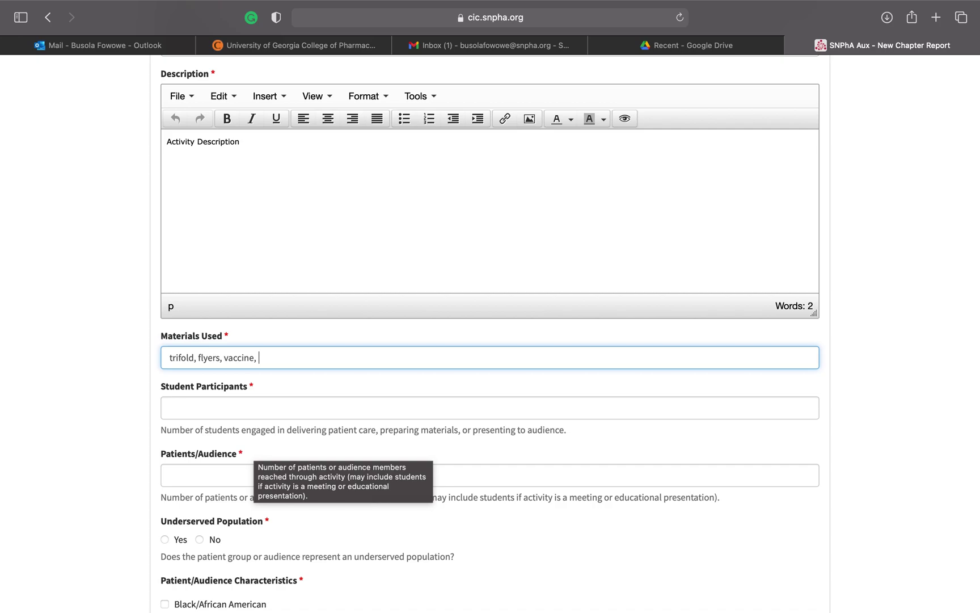
text(comp)
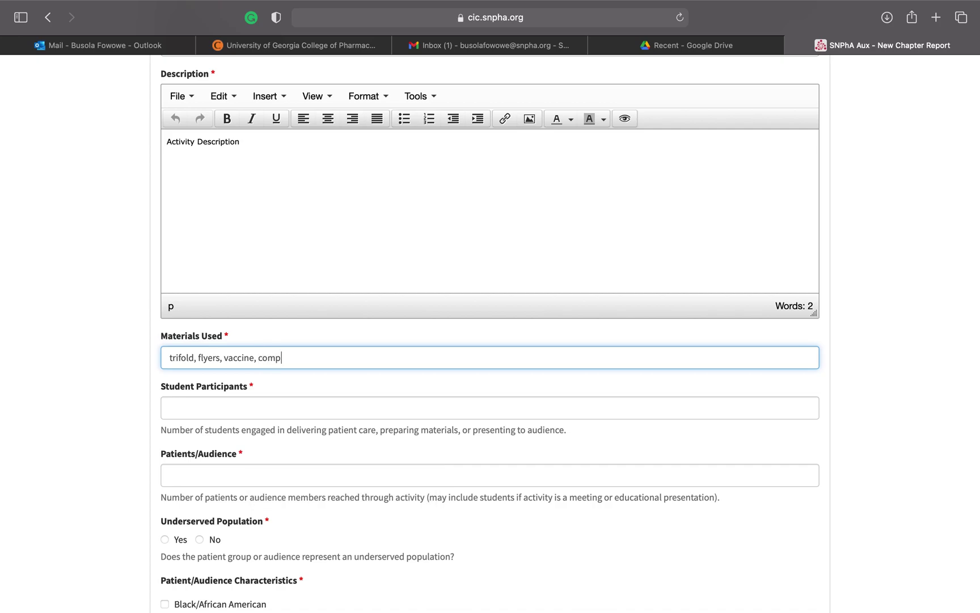
text(uters)
- Enter 12 student participants and 50 patients/audience members
click(200, 407)
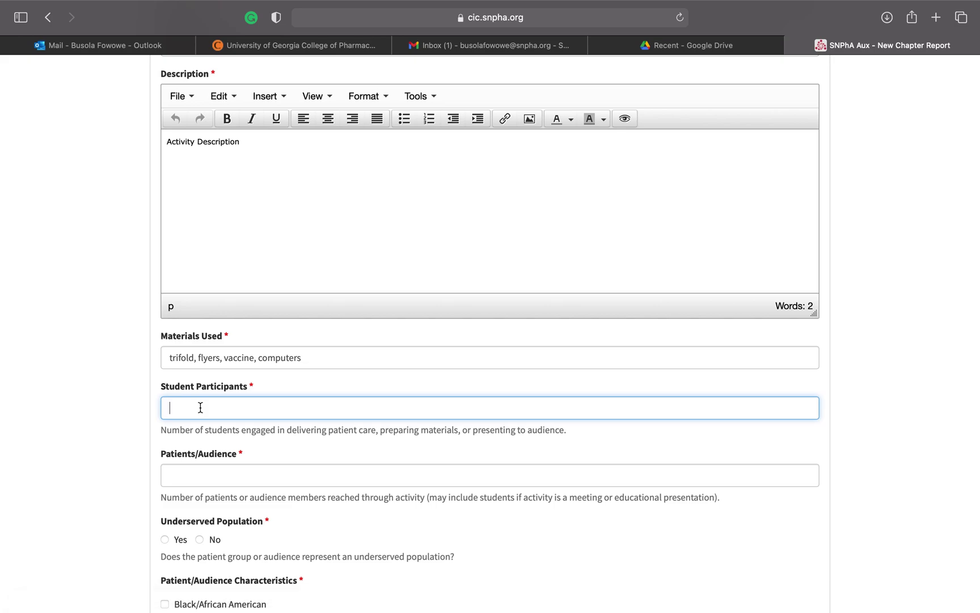
text(12)
click(271, 443)
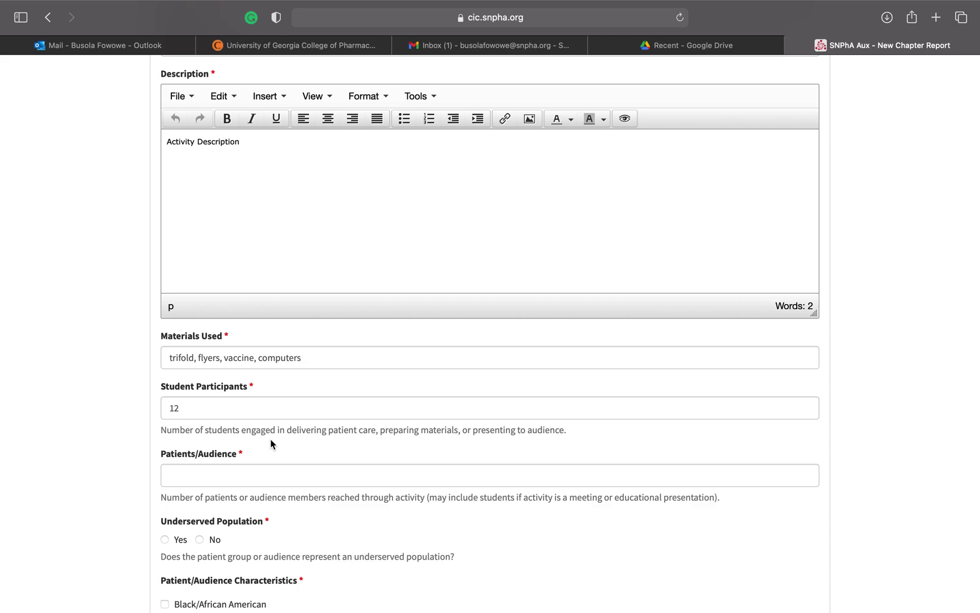
scroll(271, 444, down, 3)
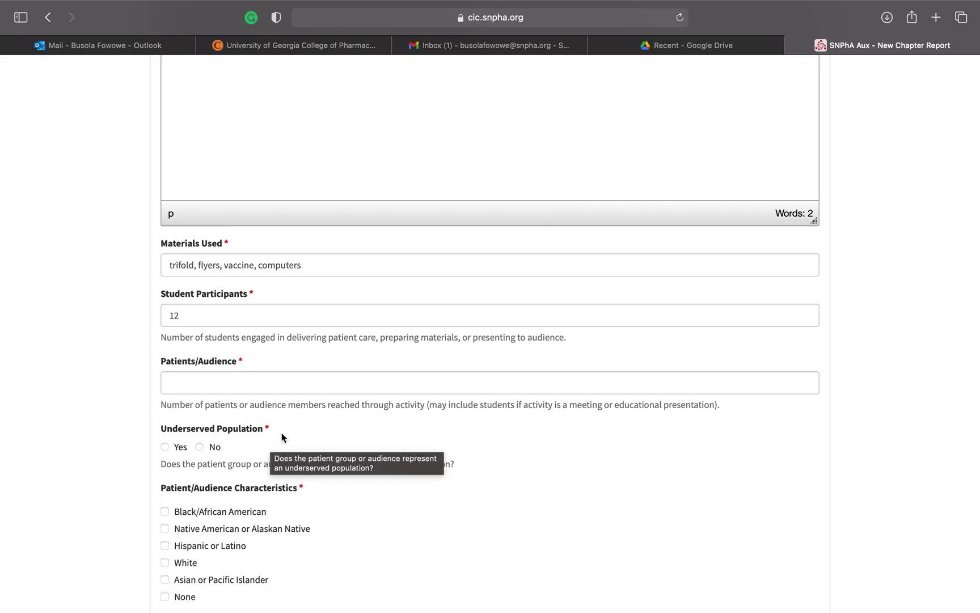
click(290, 384)
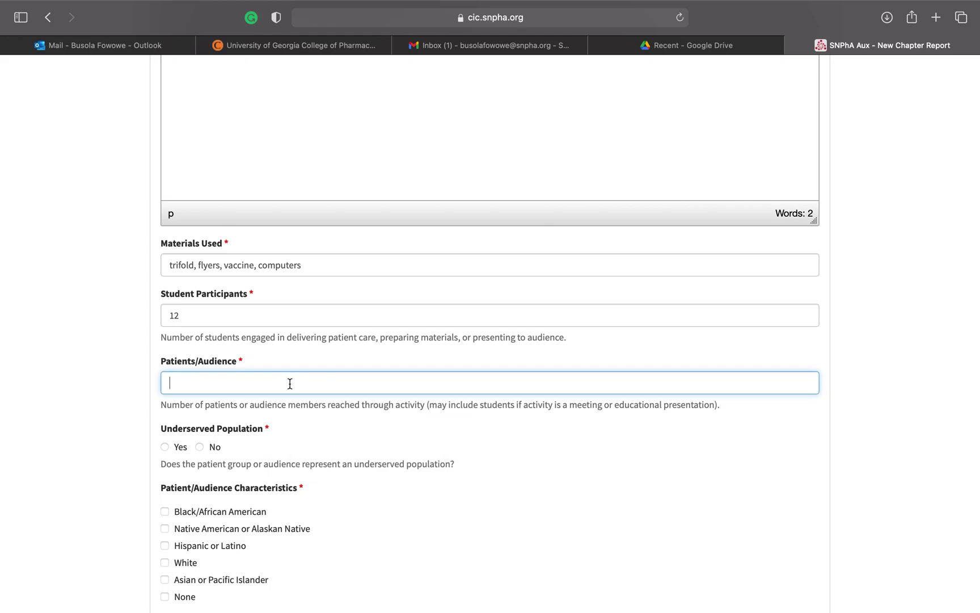
text(50)
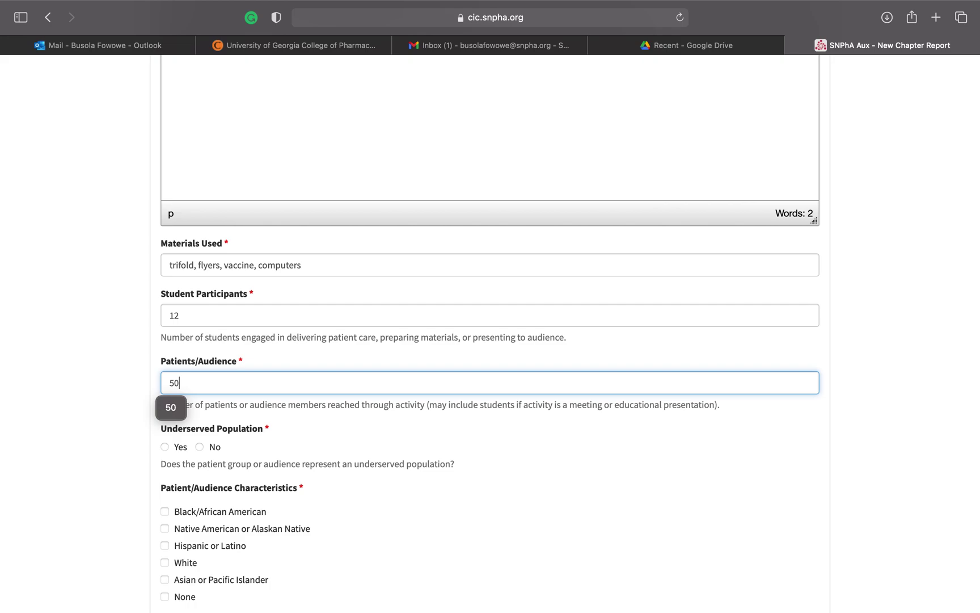
click(261, 442)
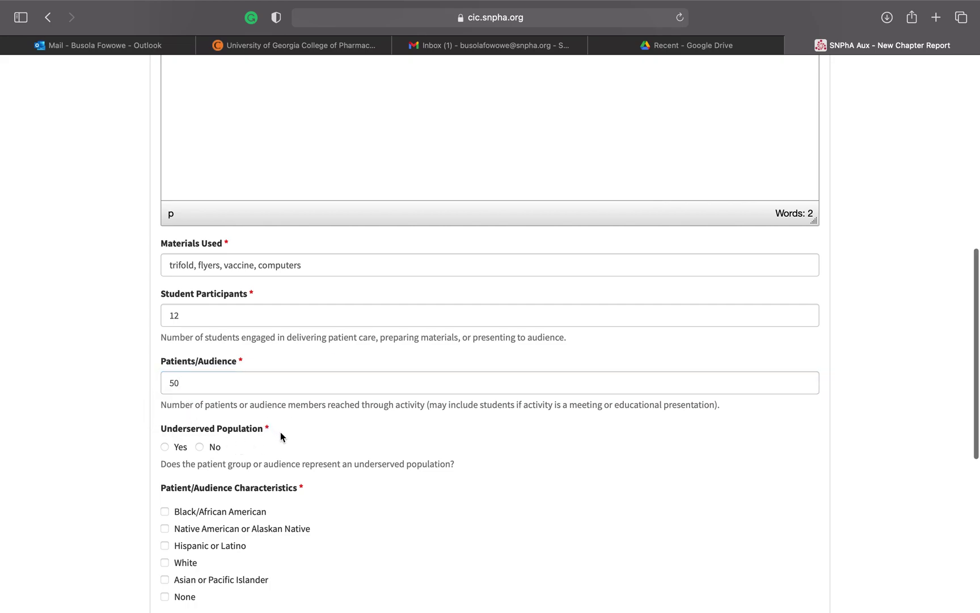
- Check Black/African American, Native American or Alaskan Native, Hispanic or Latino, White, Asian or Pacific Islander
scroll(281, 436, down, 3)
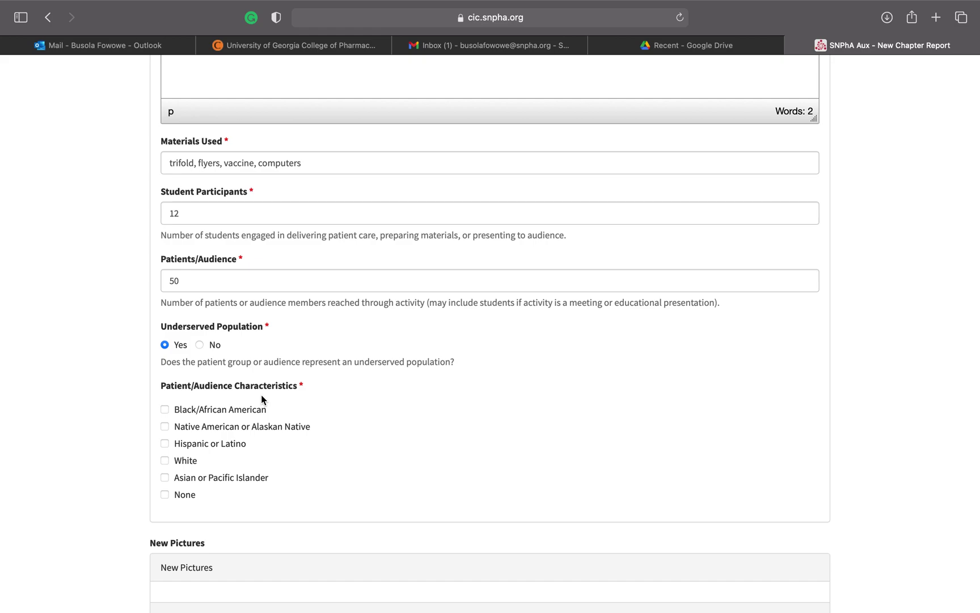
click(166, 409)
click(165, 426)
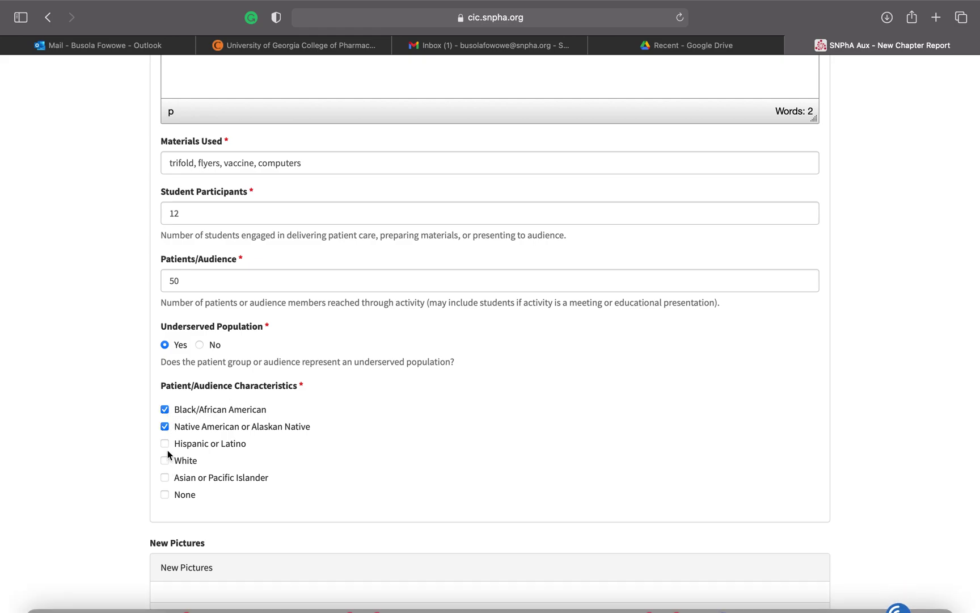
click(165, 443)
click(165, 460)
click(166, 479)
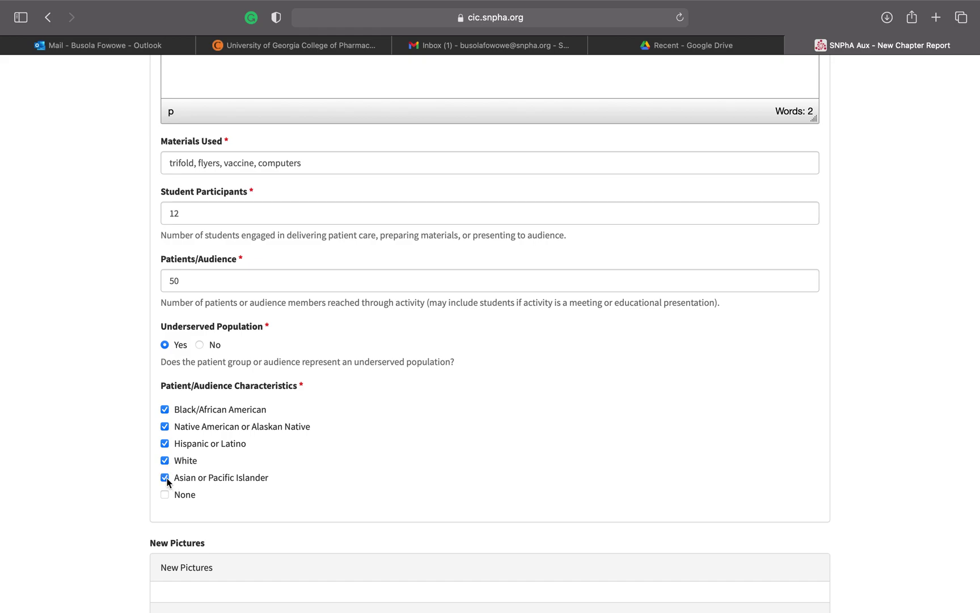
scroll(167, 482, down, 3)
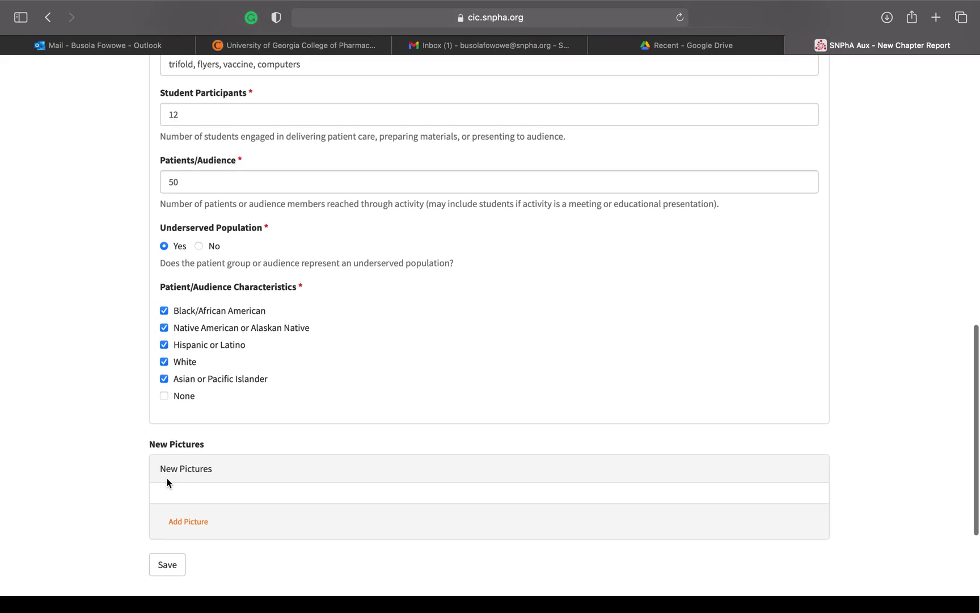
scroll(167, 482, down, 2)
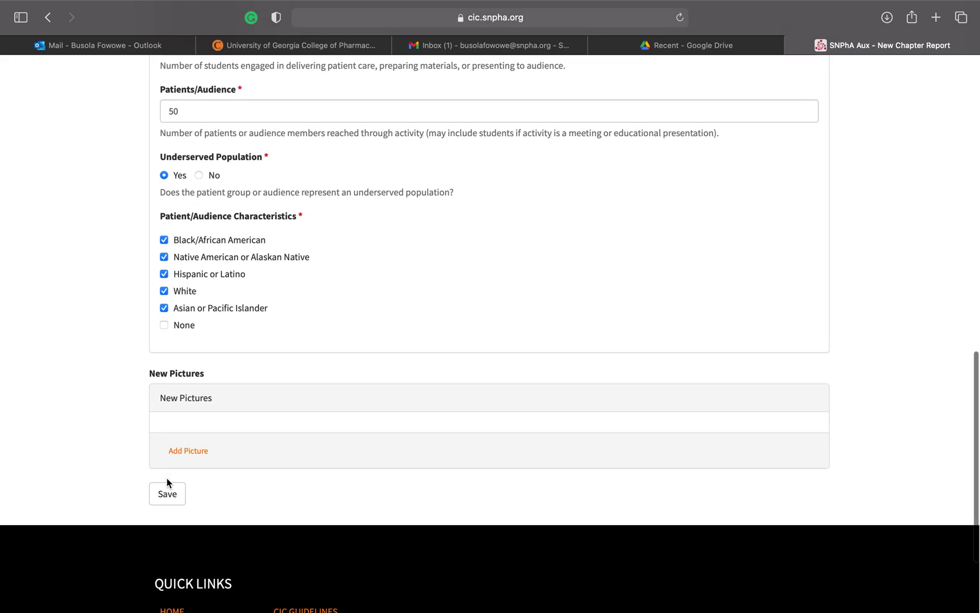
- Add one blank picture entry under New Pictures and review the form
click(191, 451)
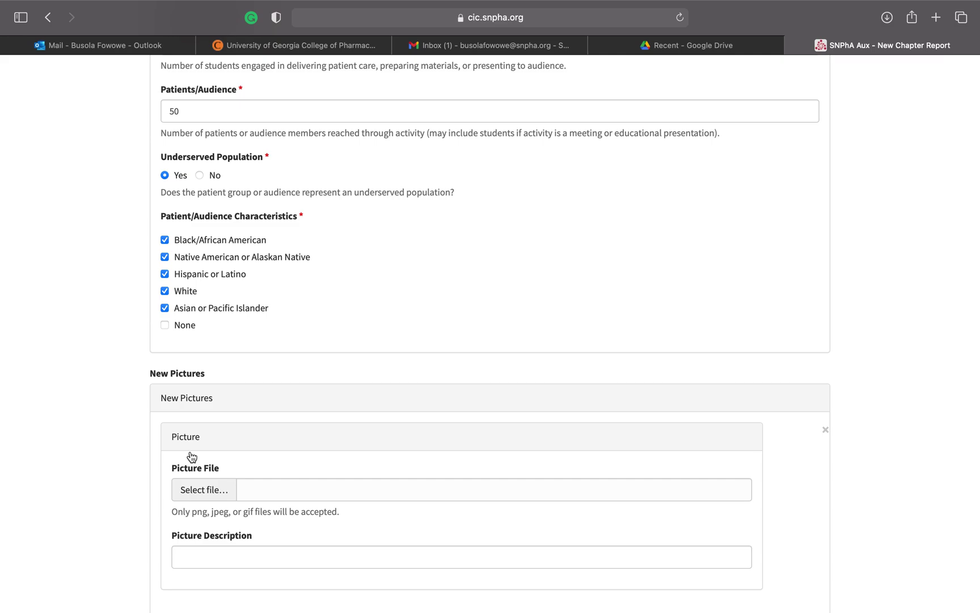
scroll(192, 457, down, 3)
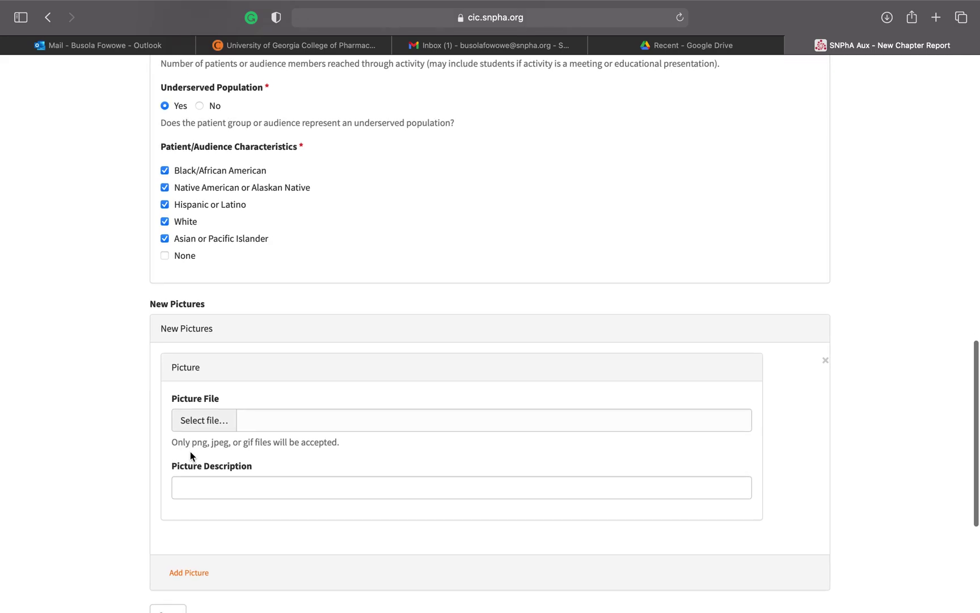
scroll(126, 420, up, 2)
scroll(126, 420, down, 1)
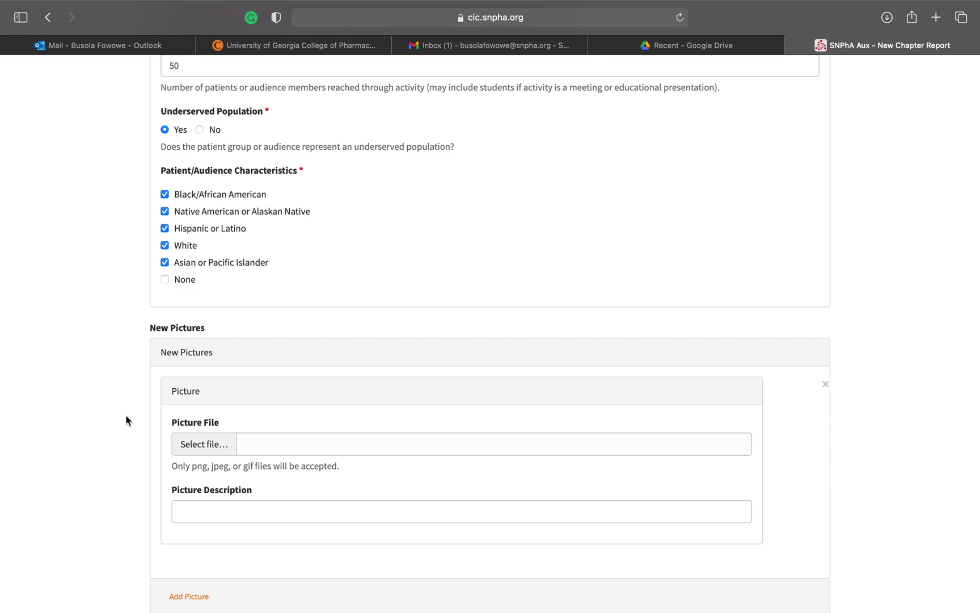
scroll(126, 419, down, 5)
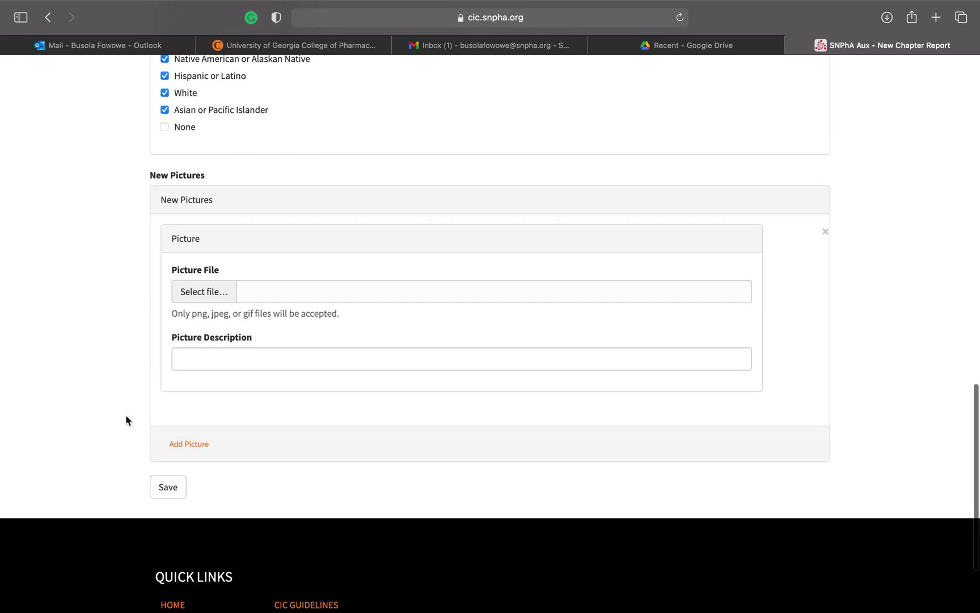
- Caption the first picture 'a patient getting a vaccine.'
click(232, 379)
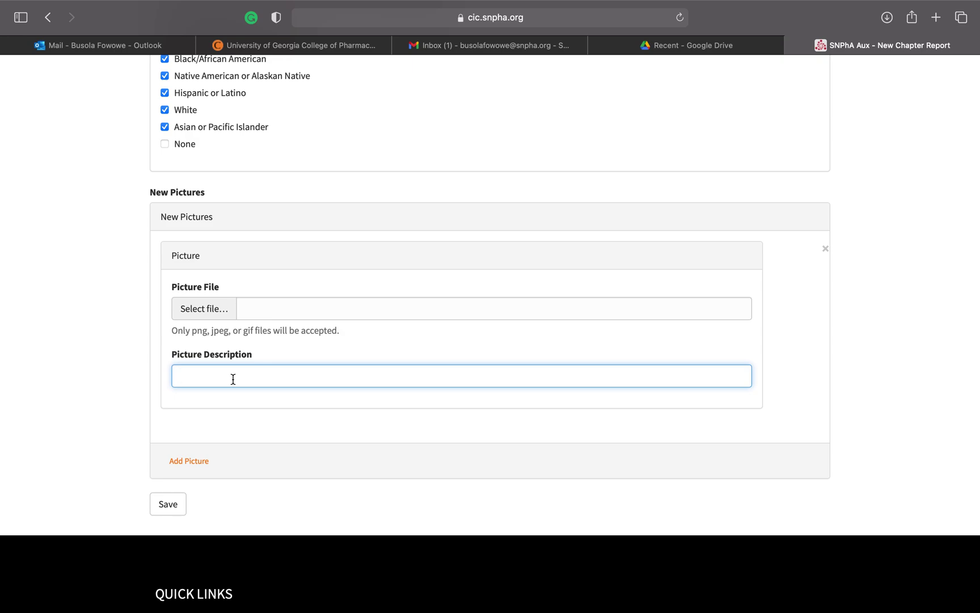
text(al)
key(BackSpace)
key(BackSpace)
text(a patient getting a vaccine.)
- Add a second and a third blank picture entry to the report
click(188, 460)
scroll(189, 462, down, 4)
click(188, 443)
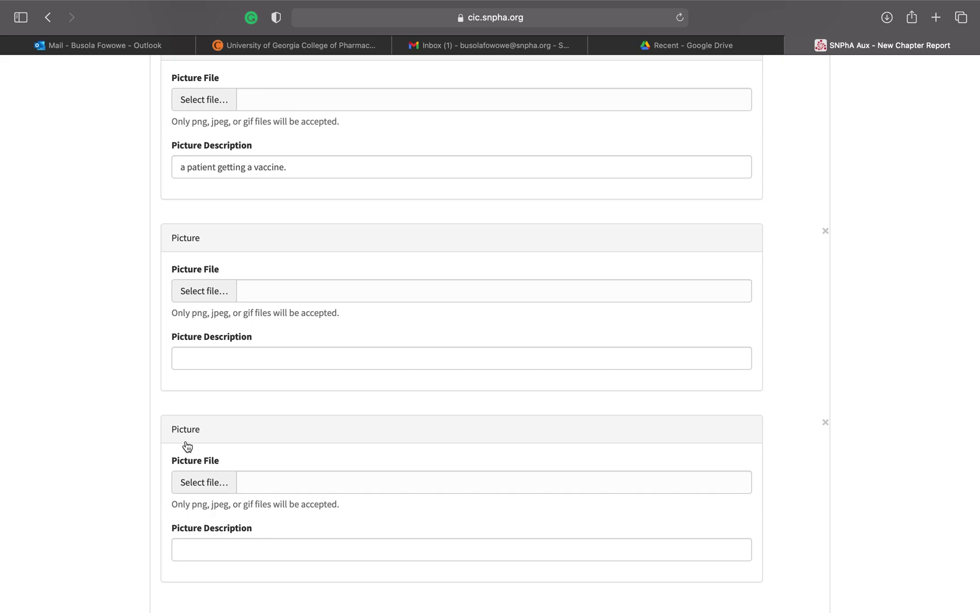
scroll(187, 446, down, 3)
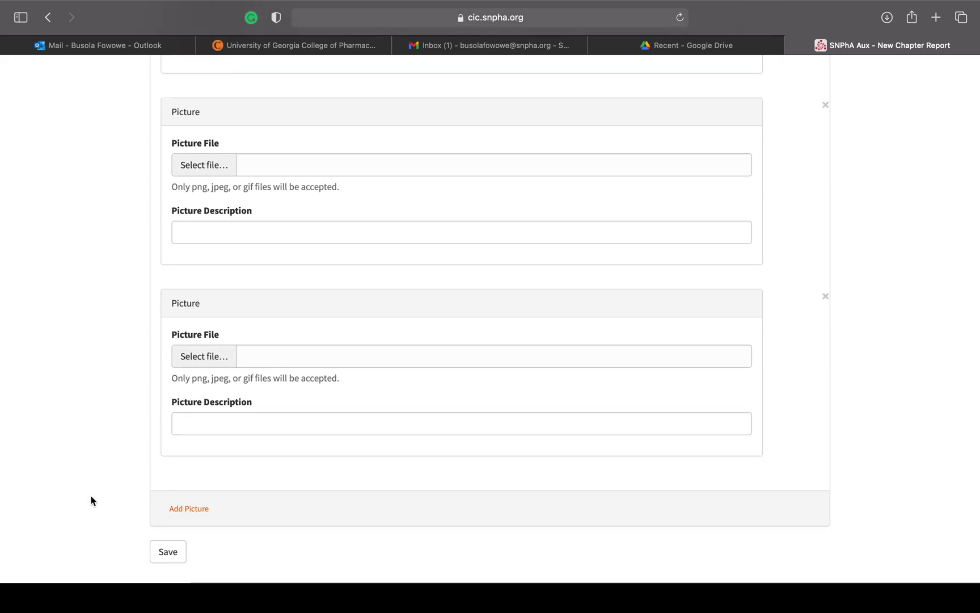
scroll(87, 488, up, 20)
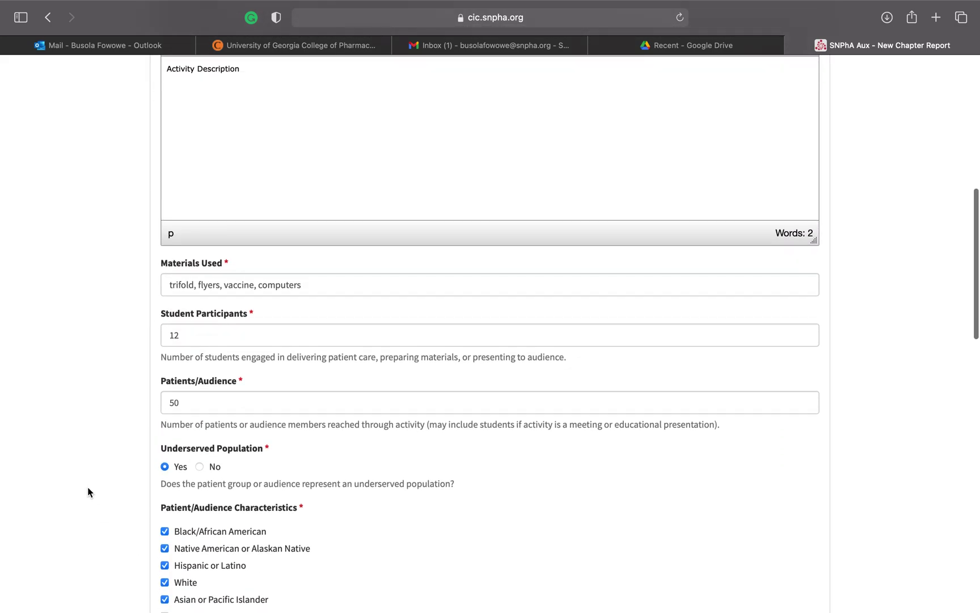
scroll(87, 487, down, 20)
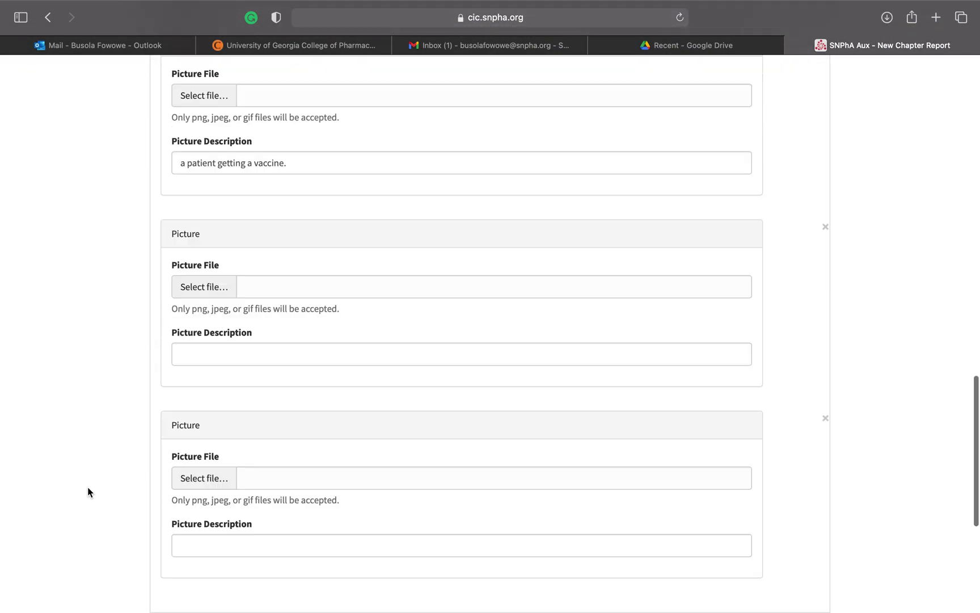
- Save the Vaccine drive chapter report and review its Report Saved log entry
click(176, 560)
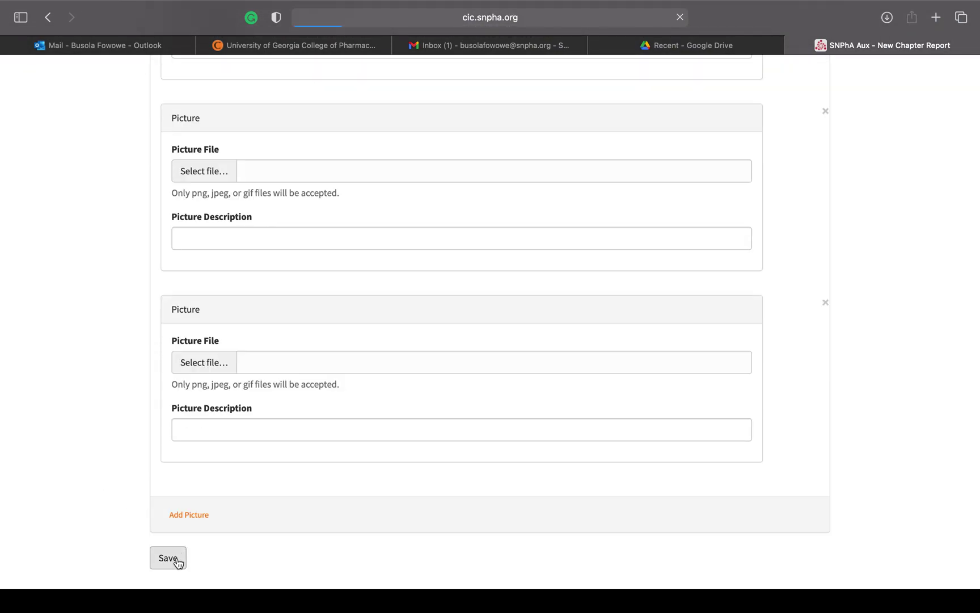
scroll(106, 520, down, 3)
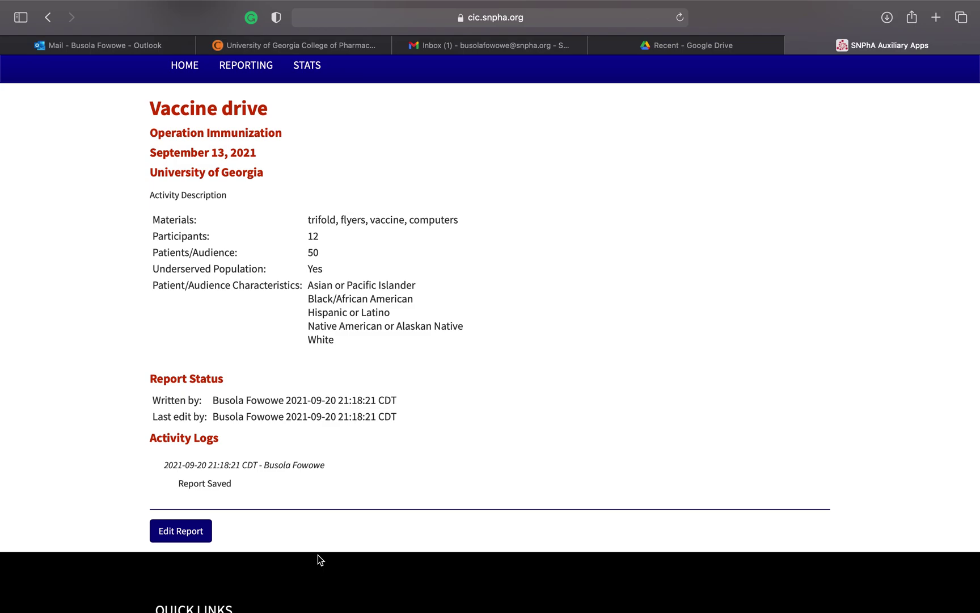
scroll(318, 554, up, 3)
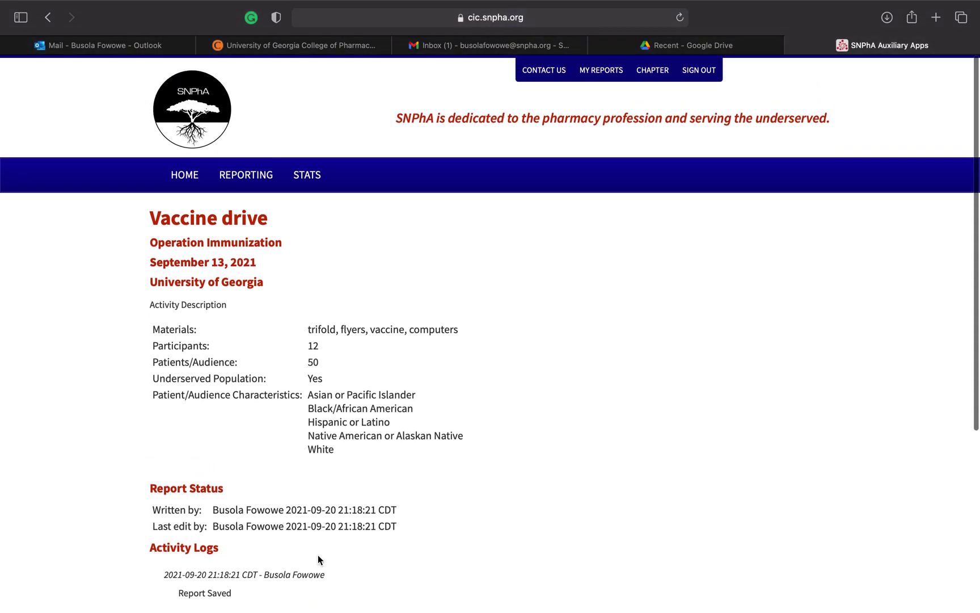
- Go to the REPORTING overview listing the chapter's two saved reports
click(248, 170)
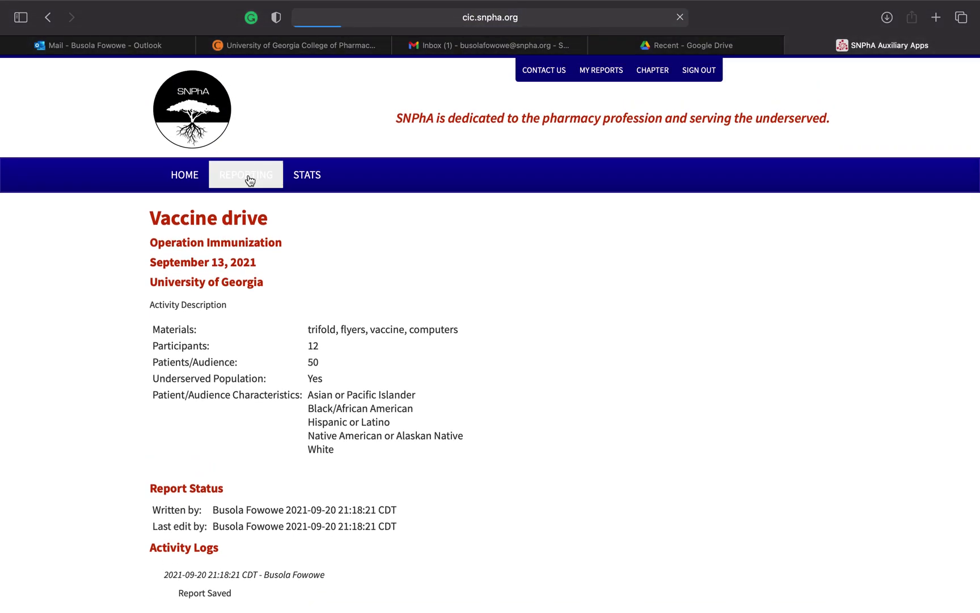